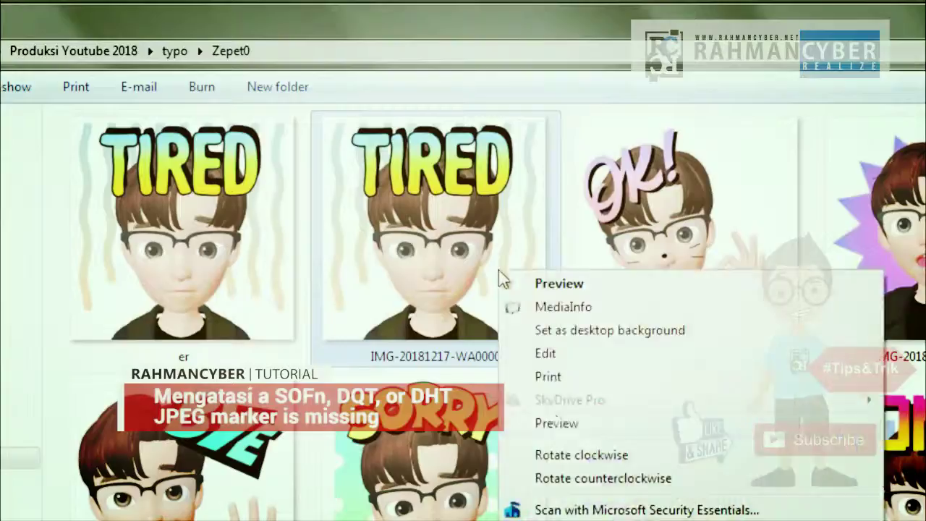
Step: Open the Properties of IMG-20181217-WA0000 from its context menu
key(r)
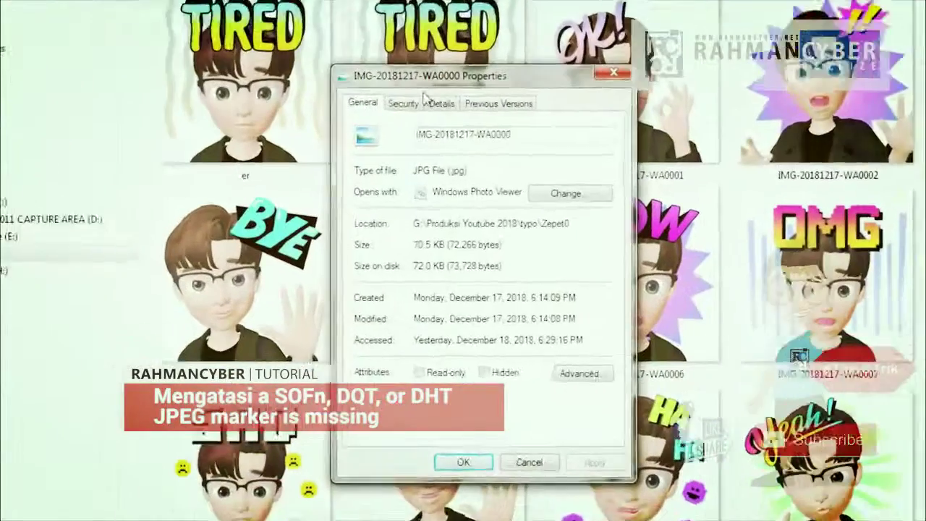
Step: Review WA0000's 1024 × 1024 JPG details, then dismiss Photoshop's missing JPEG marker place error
click(420, 103)
click(438, 103)
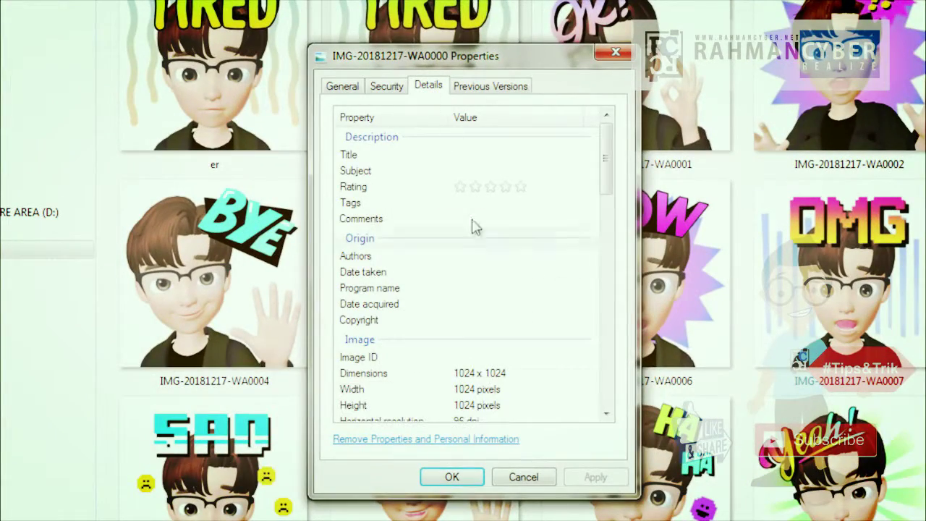
drag(608, 233, 511, 228)
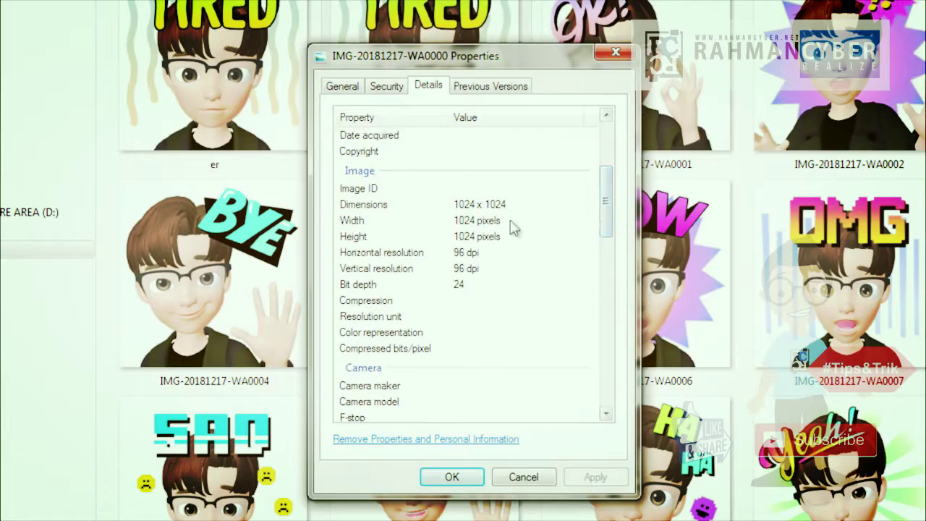
drag(610, 192, 606, 125)
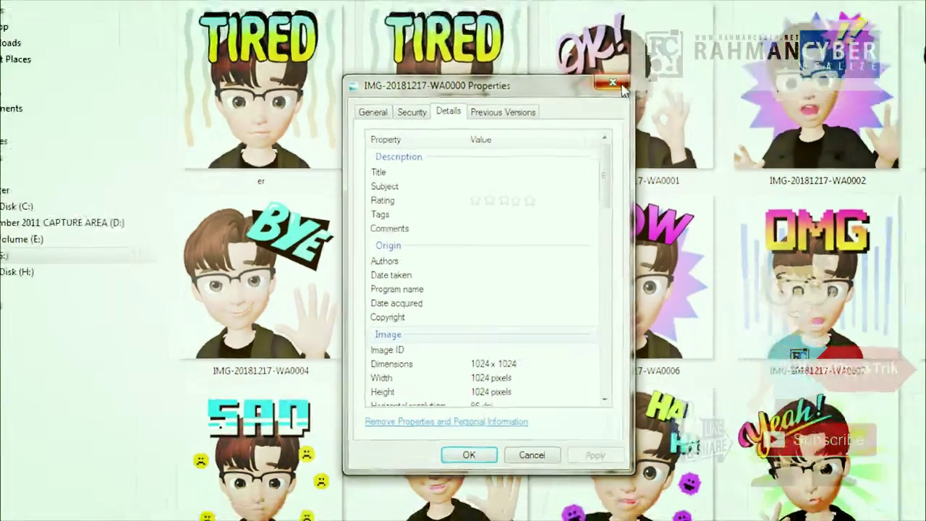
click(615, 52)
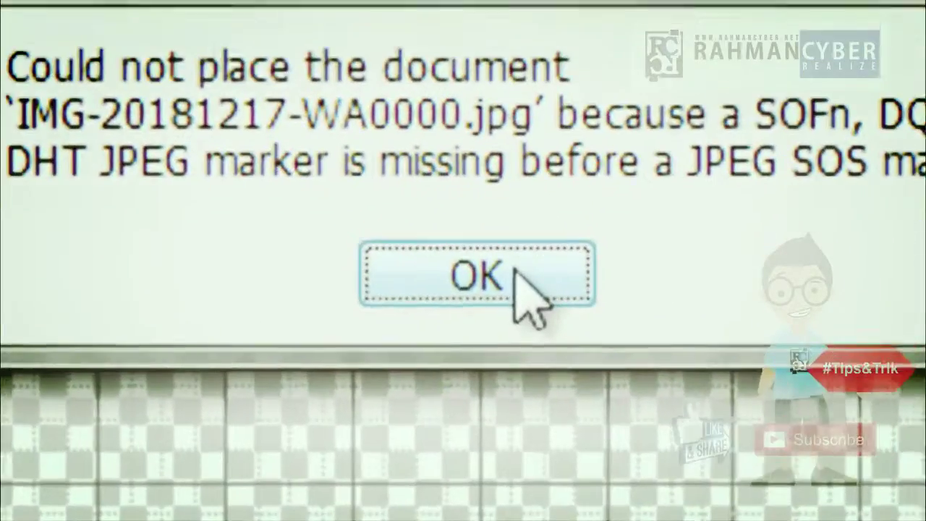
click(511, 366)
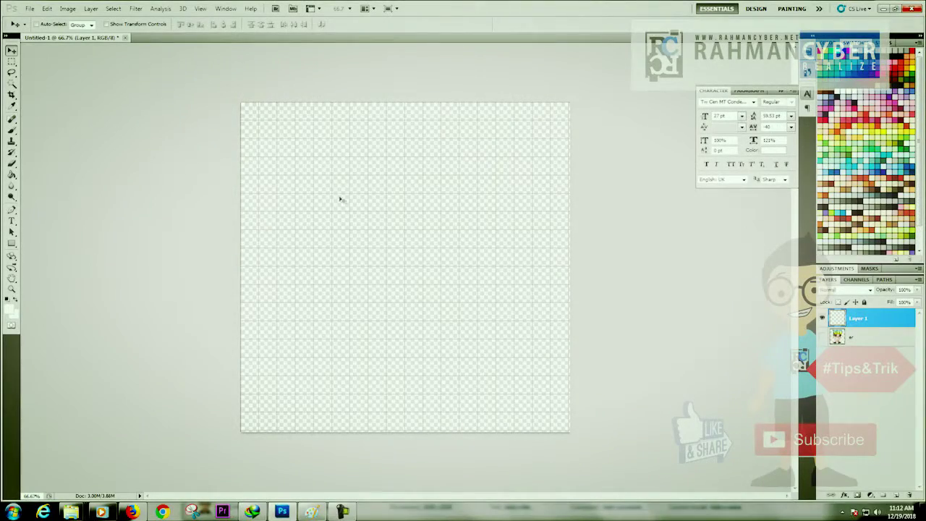
Step: Dismiss the WA0000 place error and bring the Zepet0 folder back to the front
click(82, 513)
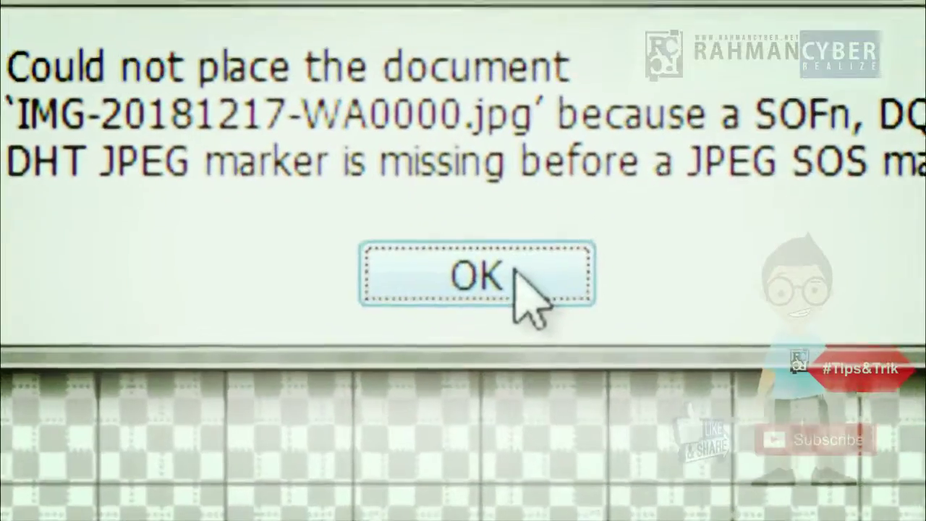
click(510, 366)
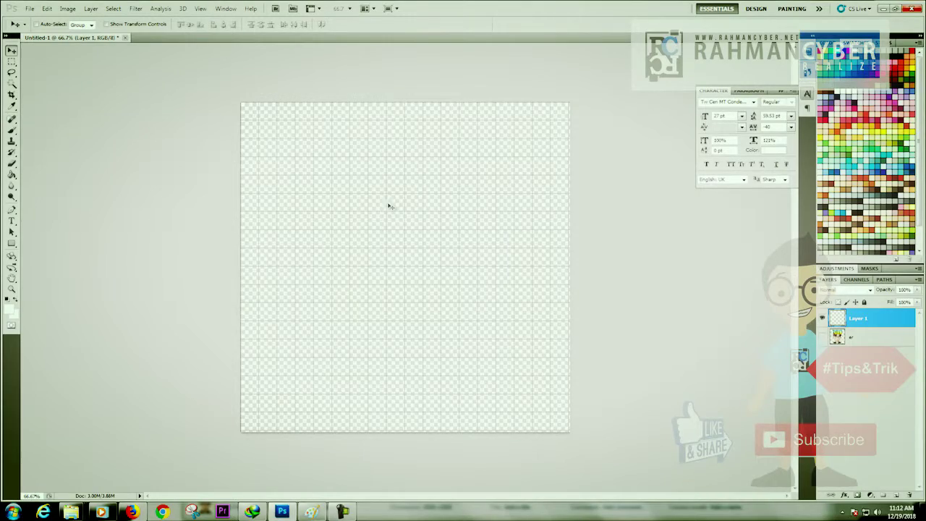
click(82, 513)
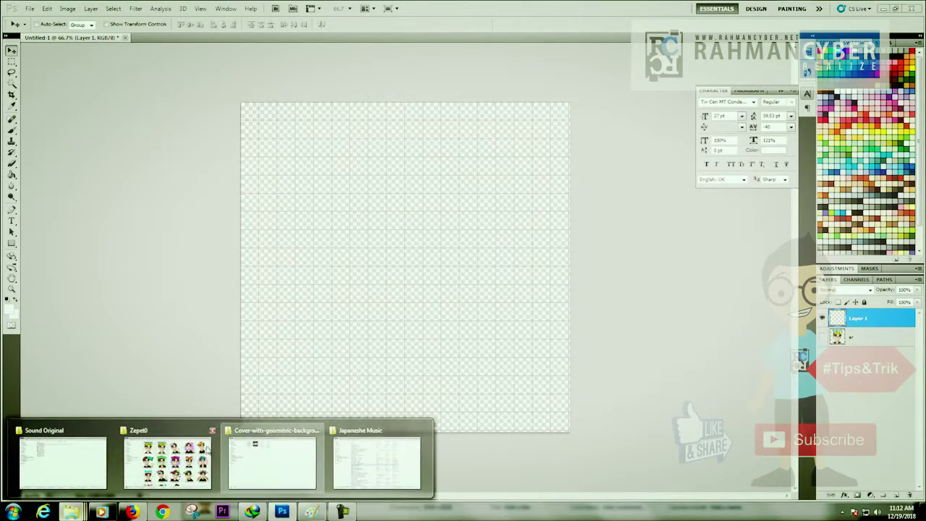
click(208, 450)
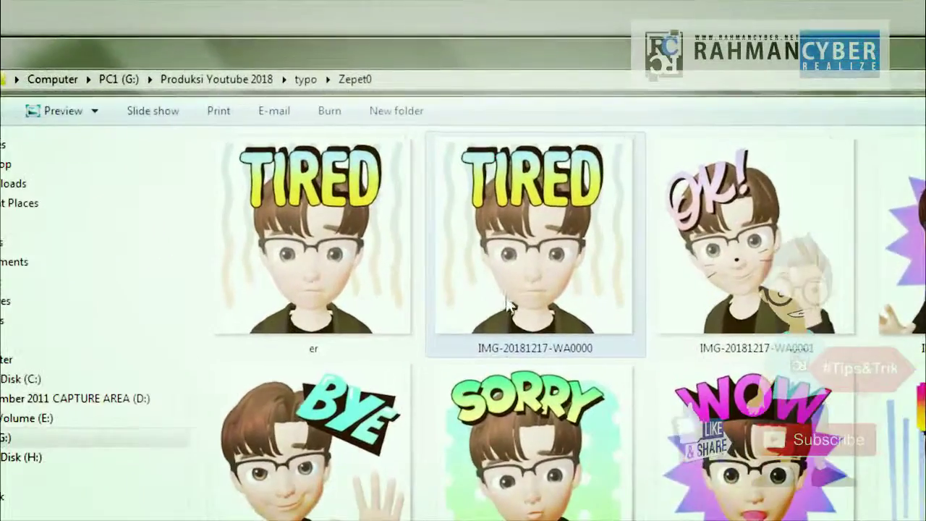
Step: Try placing IMG-20181217-WA0001.jpg, dismiss its JPEG marker error, and return to Zepet0
right_click(528, 276)
click(616, 170)
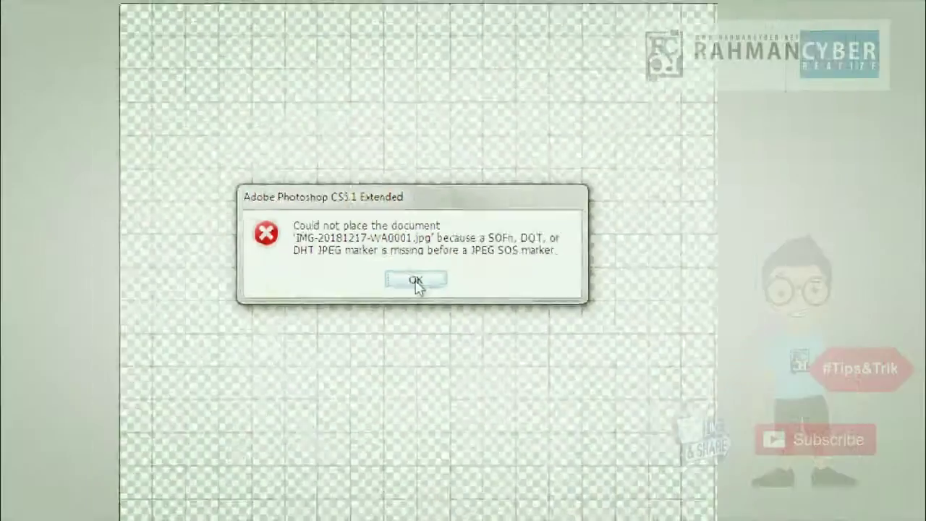
click(416, 281)
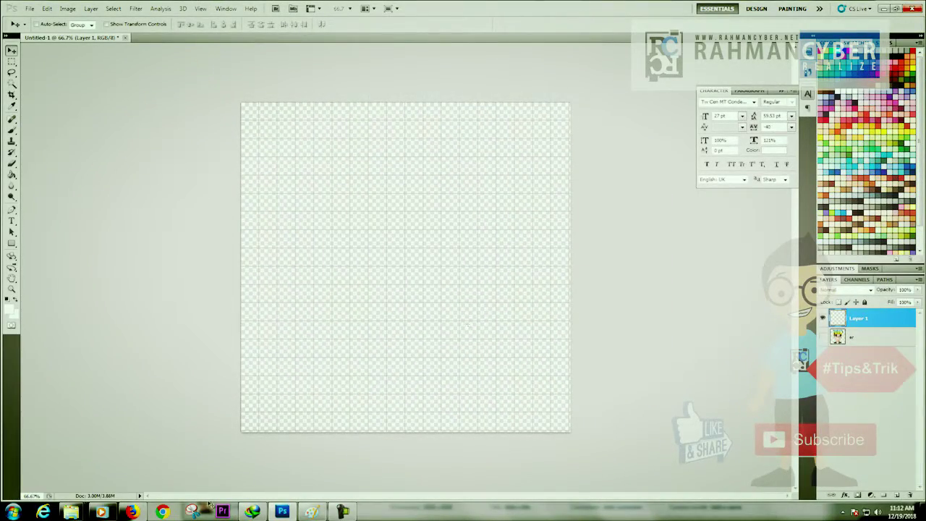
click(166, 460)
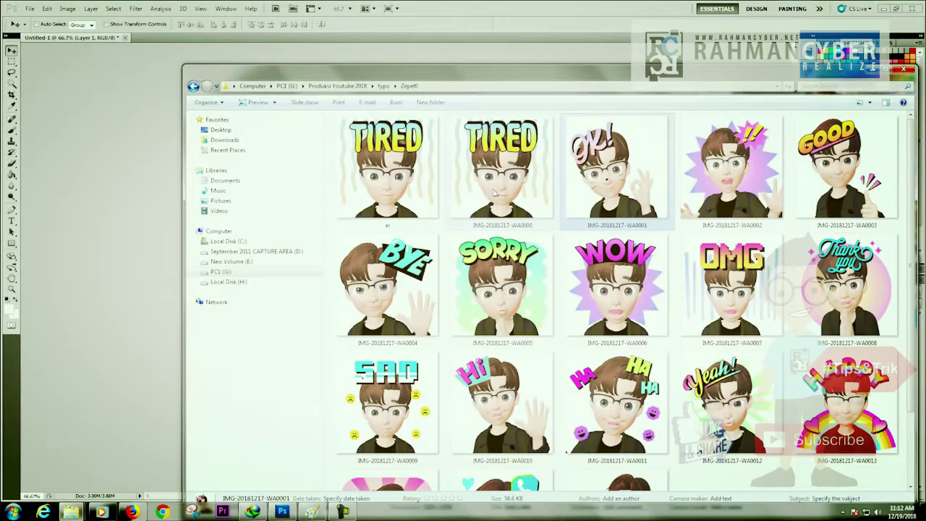
Step: Preview the WA0001 OK sticker in Windows Photo Viewer and browse Start's Accessories programs
right_click(598, 181)
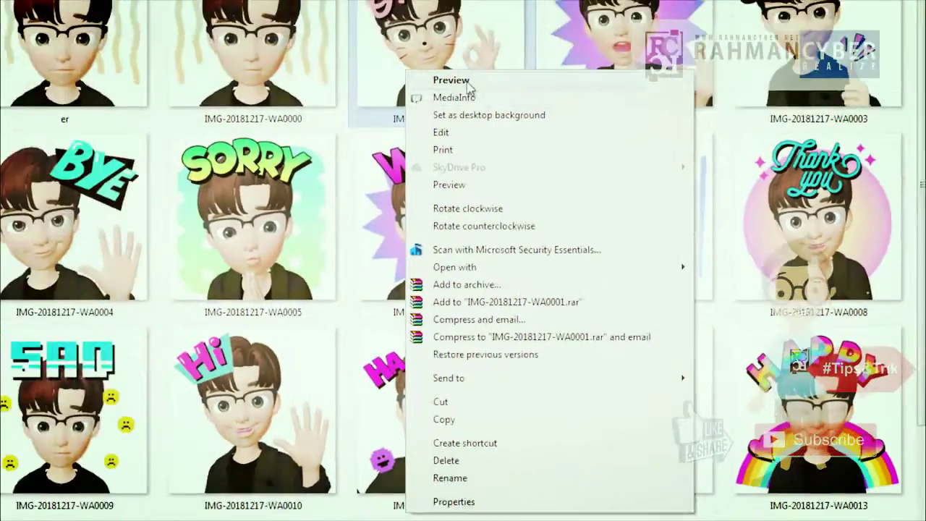
click(427, 156)
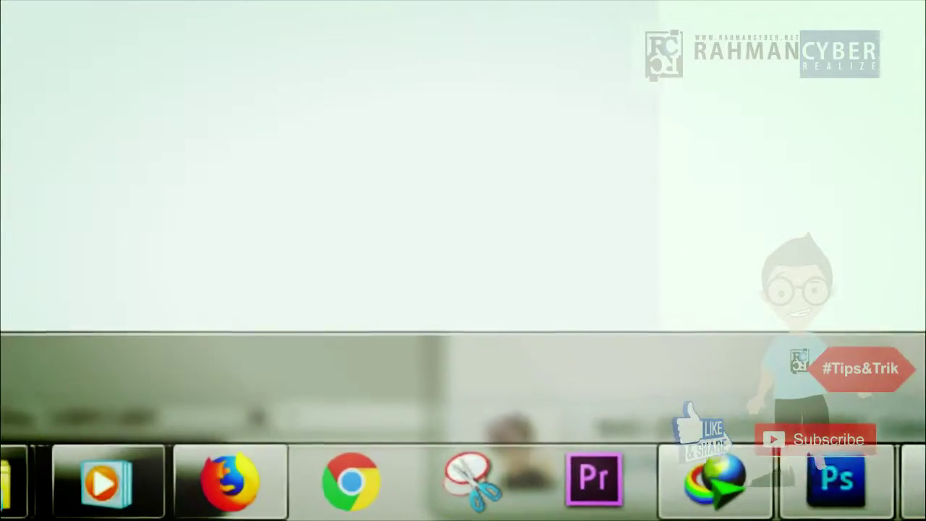
key(super)
click(14, 397)
scroll(52, 2, up, 3)
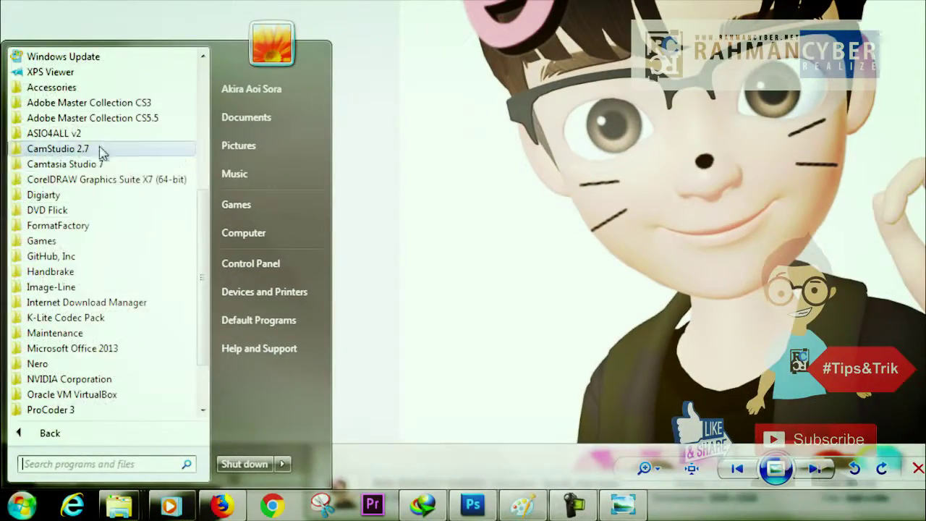
click(83, 235)
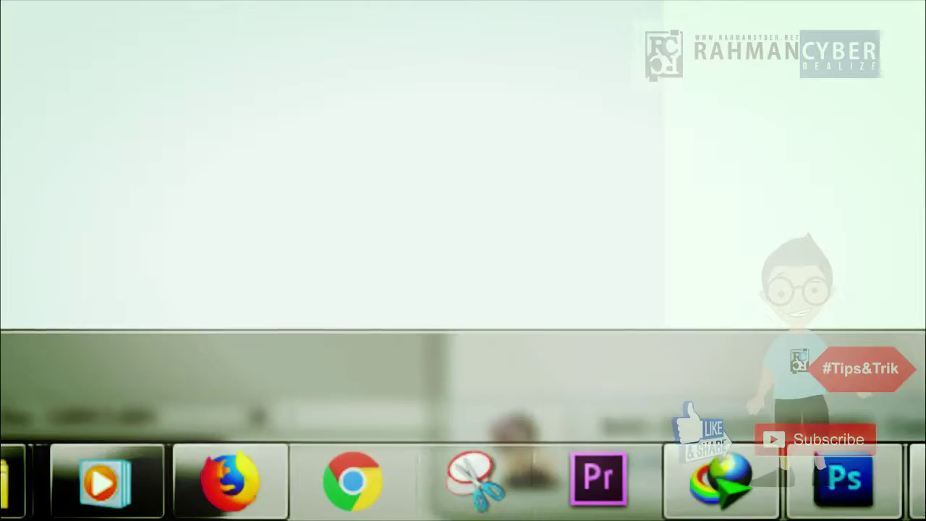
Step: Reopen the Start menu's All Programs list with Accessories expanded
click(13, 512)
click(64, 437)
scroll(72, 212, up, 3)
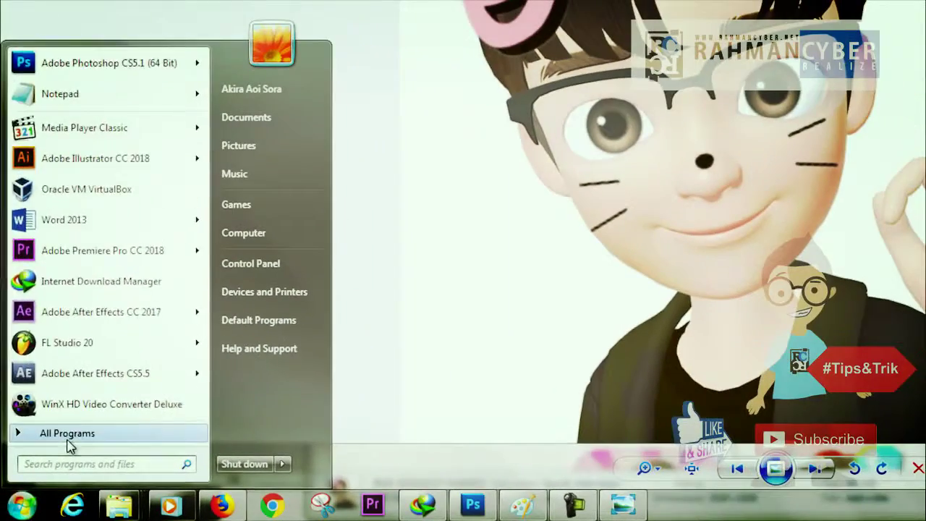
click(54, 228)
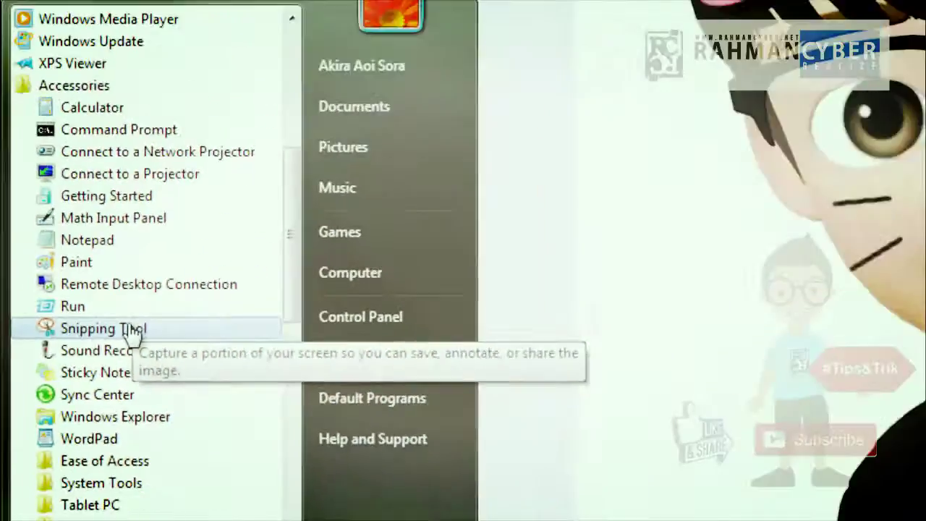
Step: Capture the OK sticker with Snipping Tool and copy the snip, returning to Photoshop
click(199, 354)
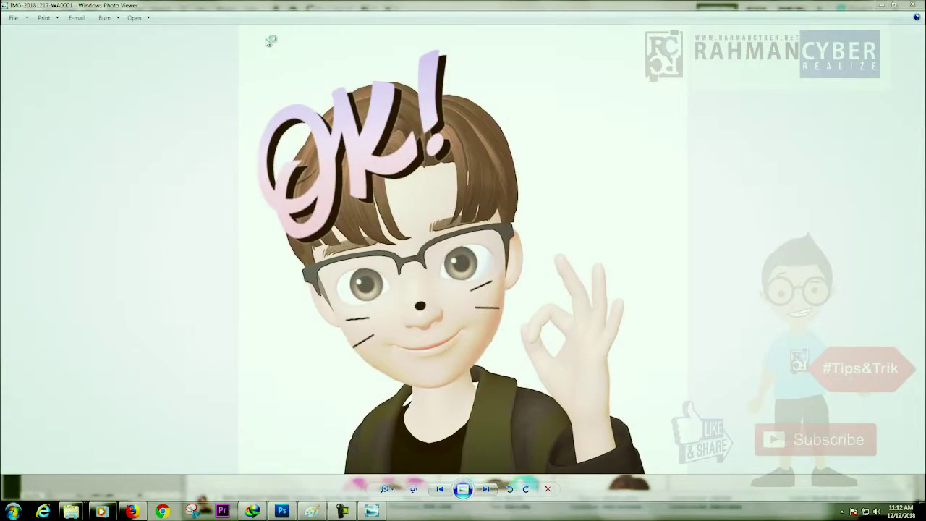
drag(368, 182, 581, 403)
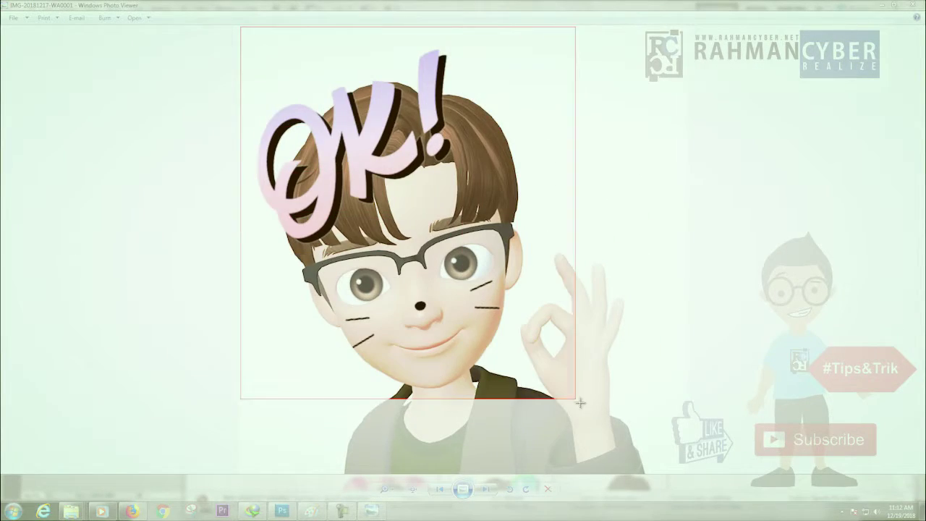
drag(677, 468, 677, 469)
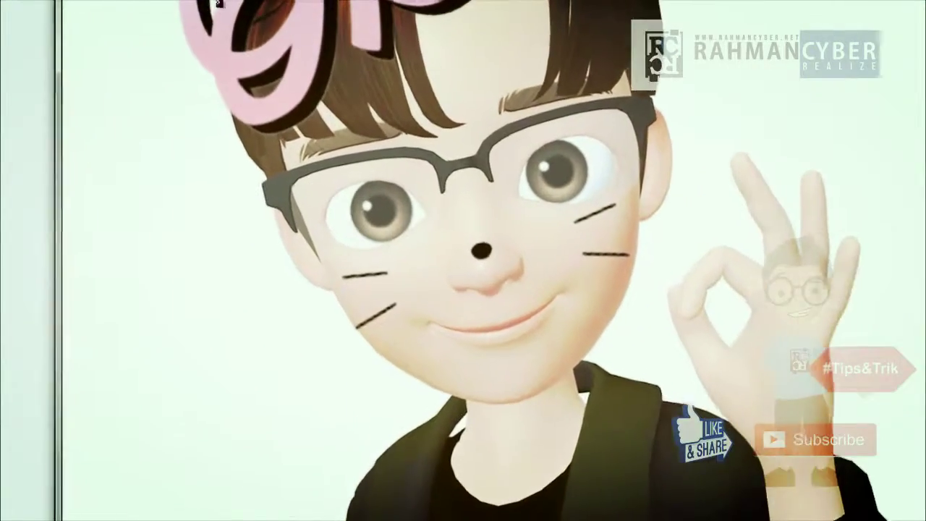
right_click(416, 116)
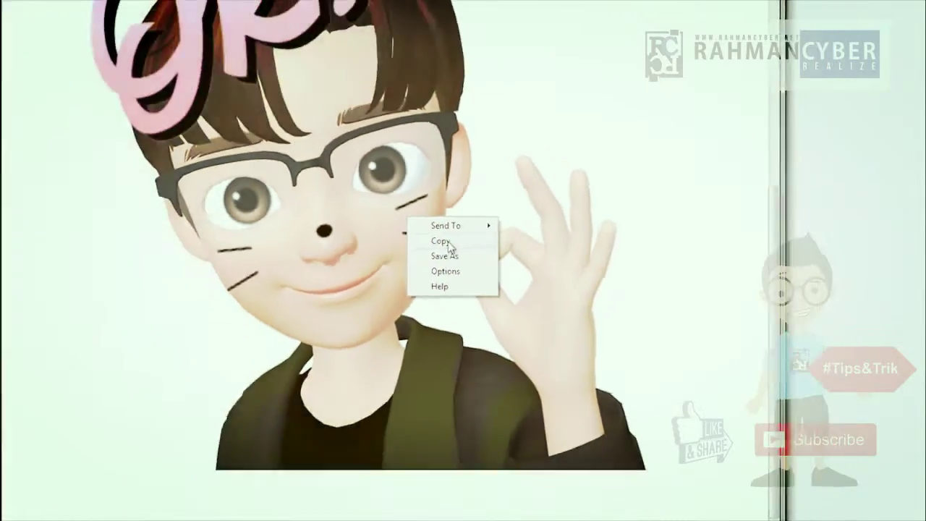
click(512, 233)
click(285, 513)
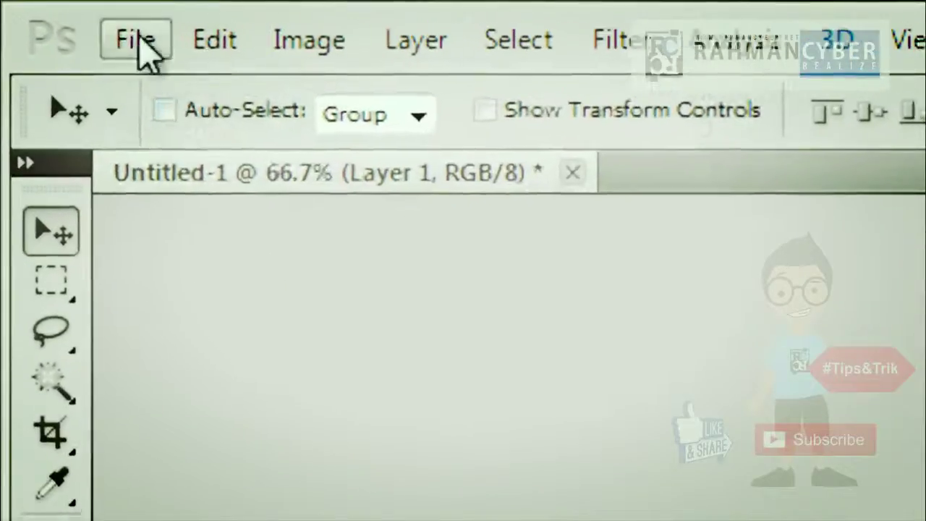
Step: Paste the copied OK sticker snip into Untitled-1 as Layer 1
click(30, 8)
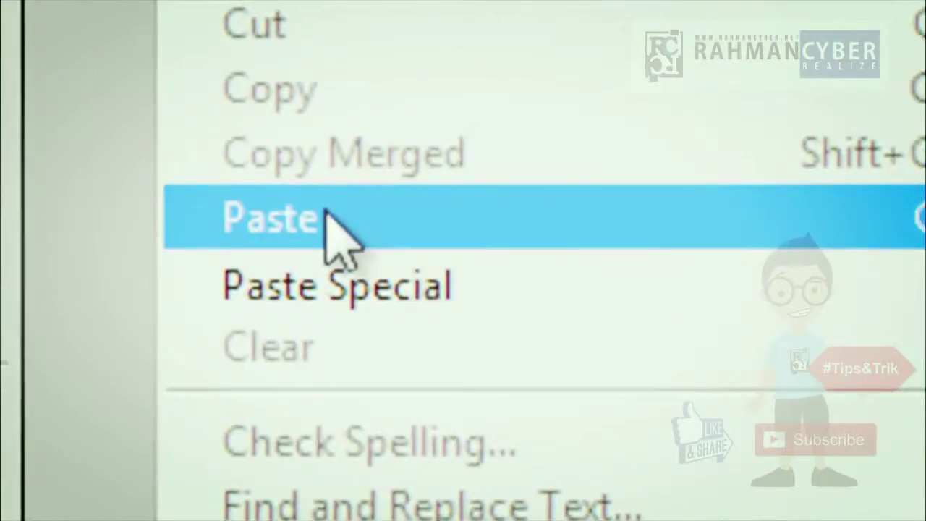
click(329, 217)
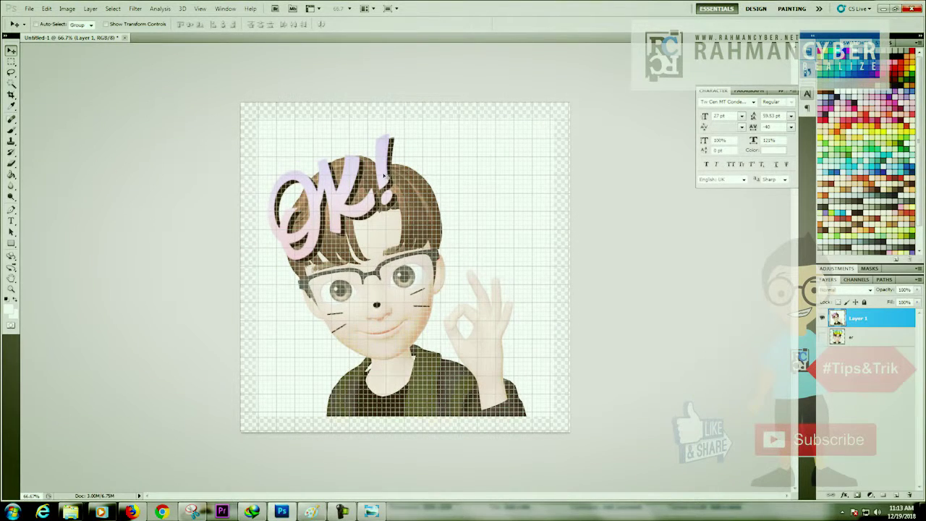
click(29, 8)
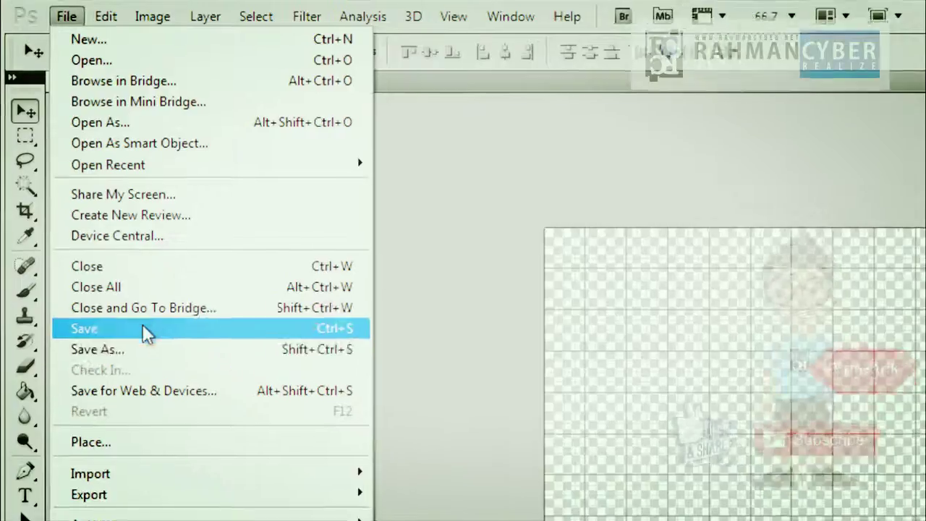
click(104, 19)
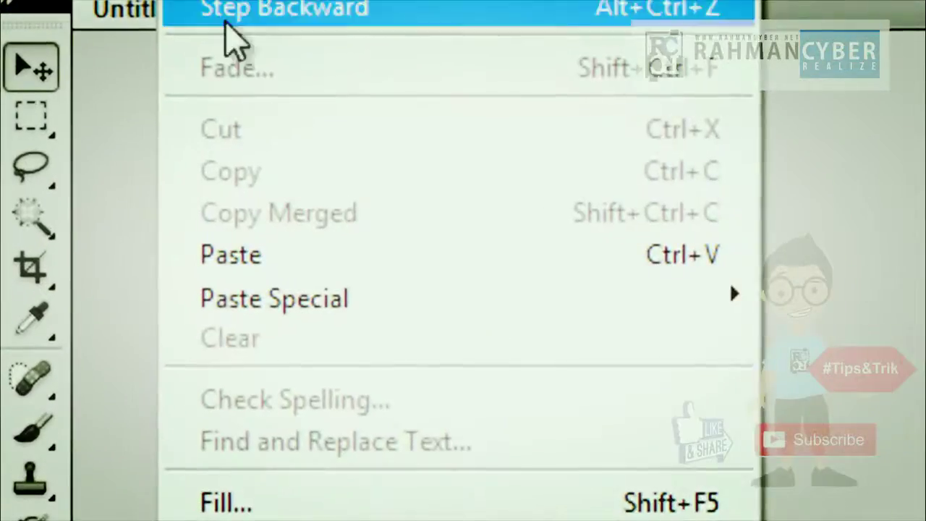
click(275, 226)
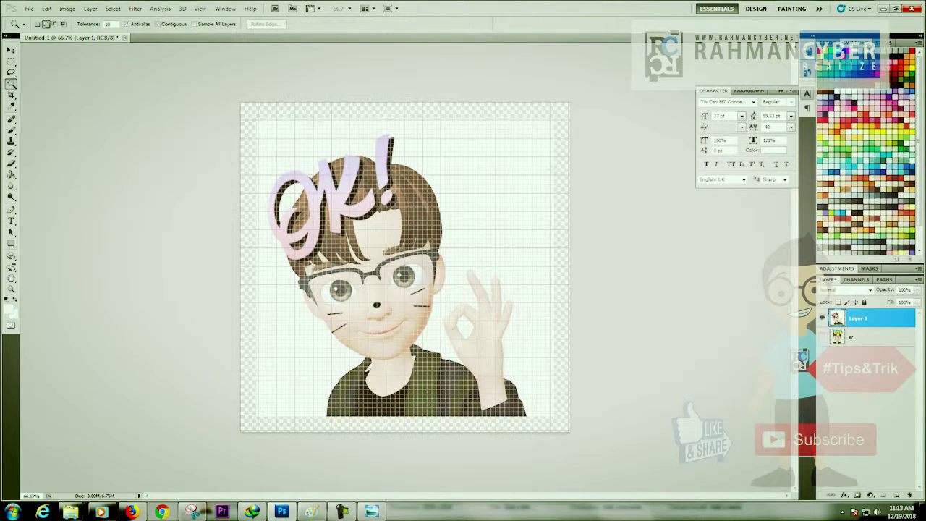
Step: Delete the sticker's selected whitish background and scale the sticker to about 104.7%
key(Delete)
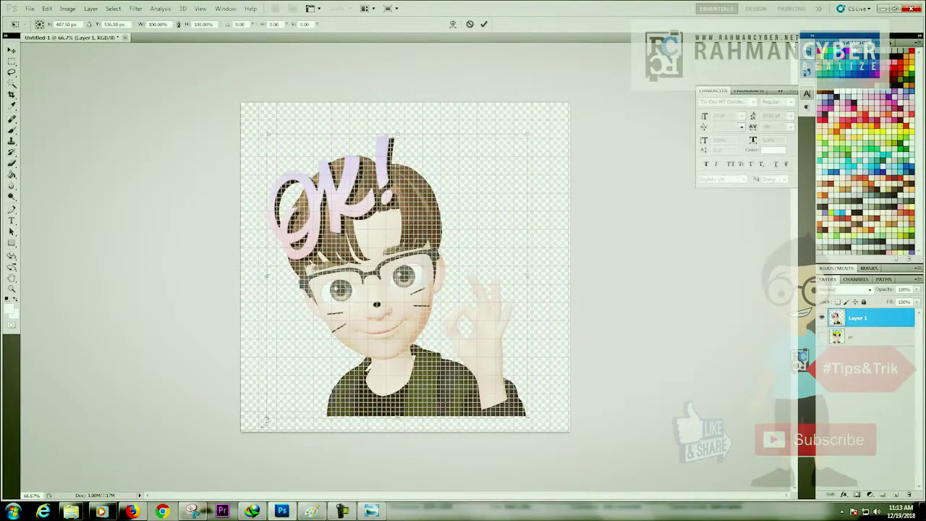
drag(266, 418, 256, 430)
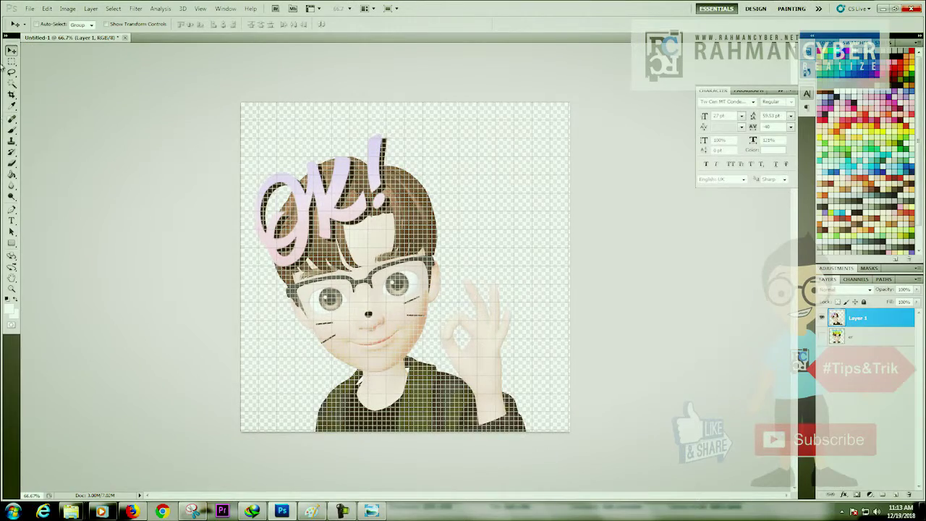
click(30, 8)
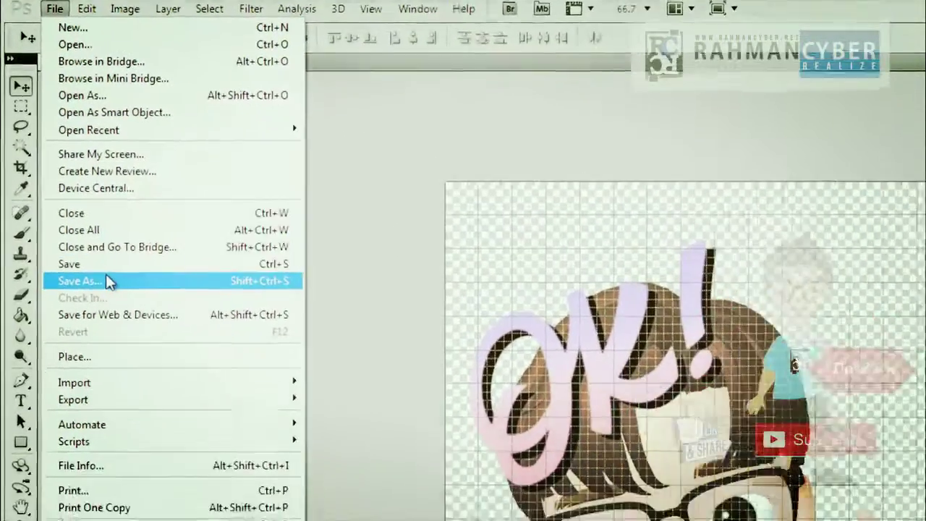
Step: Save the transparent sticker canvas as a PNG named OK, then hide Layer 1
click(109, 281)
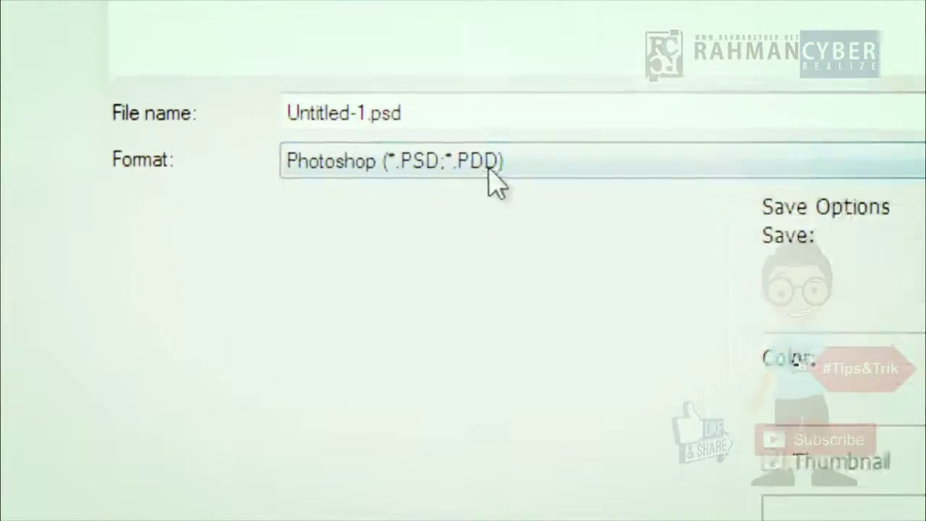
click(177, 368)
click(304, 398)
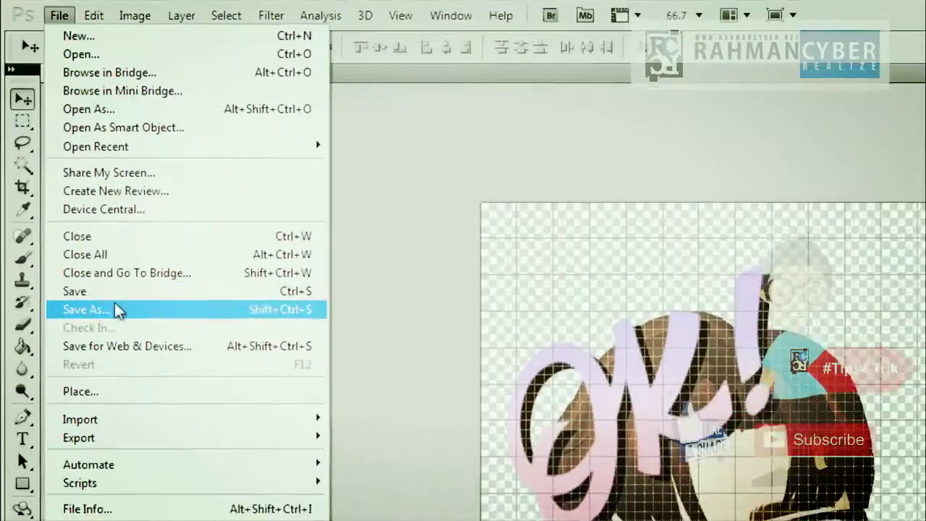
click(114, 304)
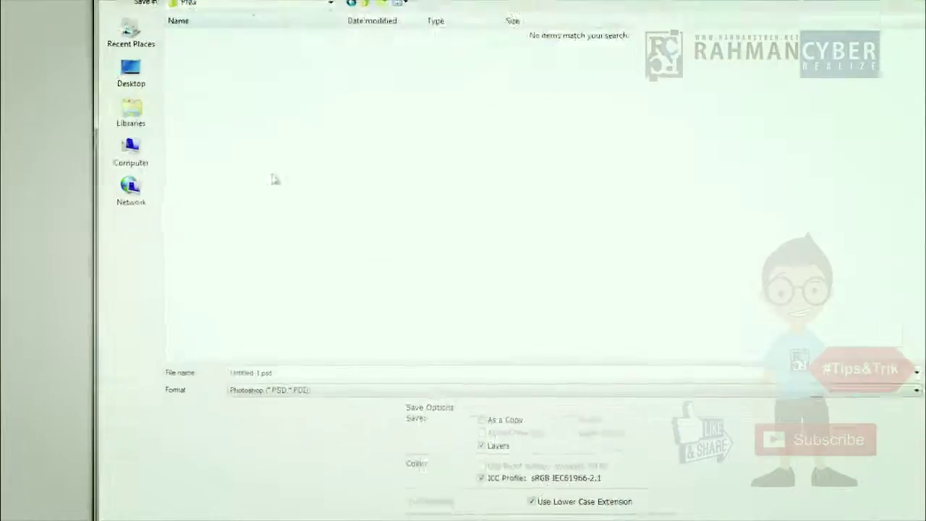
click(177, 368)
click(260, 403)
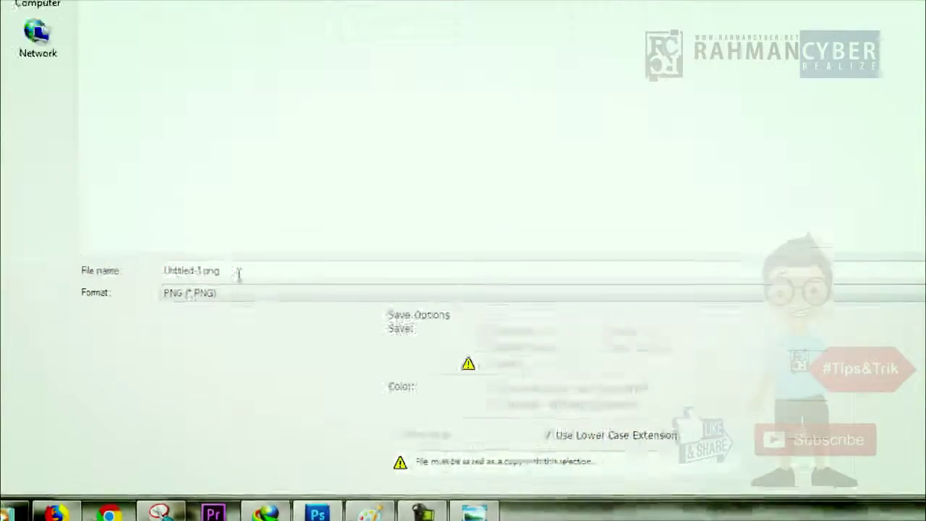
text(OK)
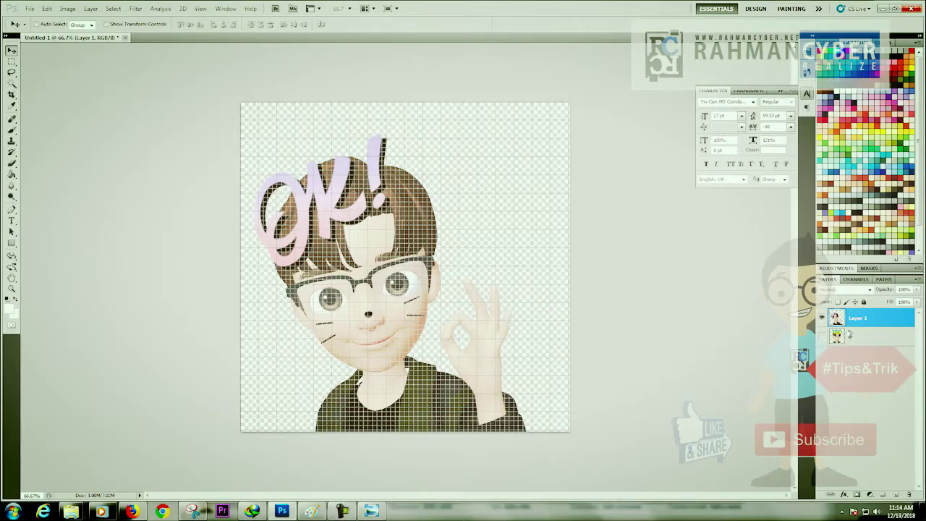
click(821, 317)
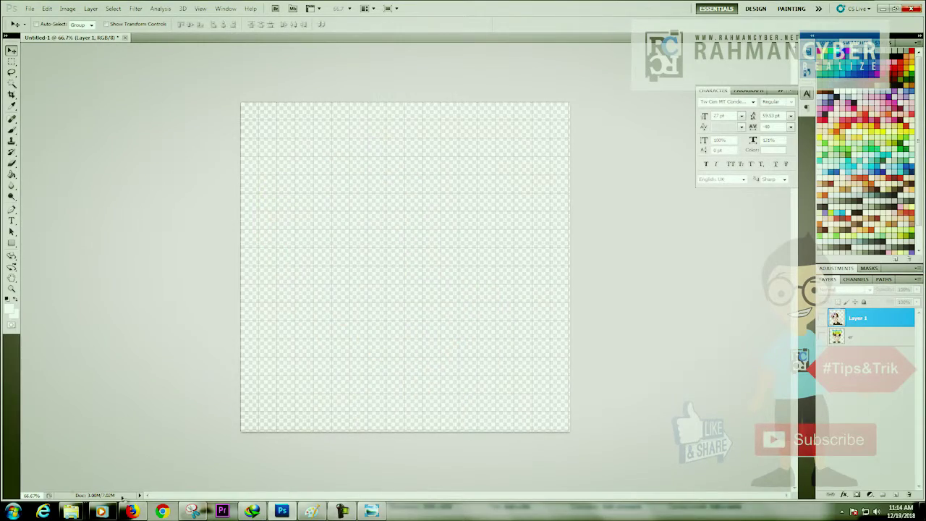
Step: Open IMG-20181217-WA0002 from the Zepet0 folder in Paint
mouse_move(71, 512)
click(170, 458)
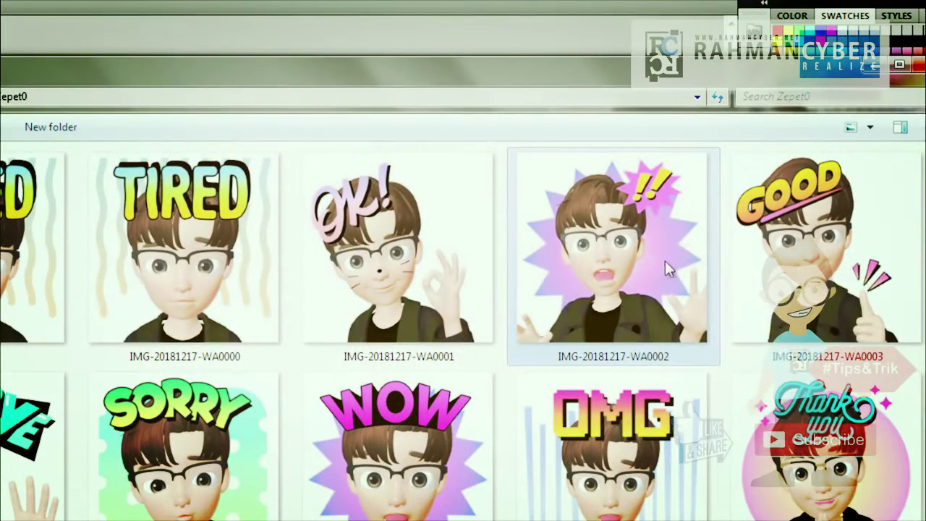
right_click(642, 252)
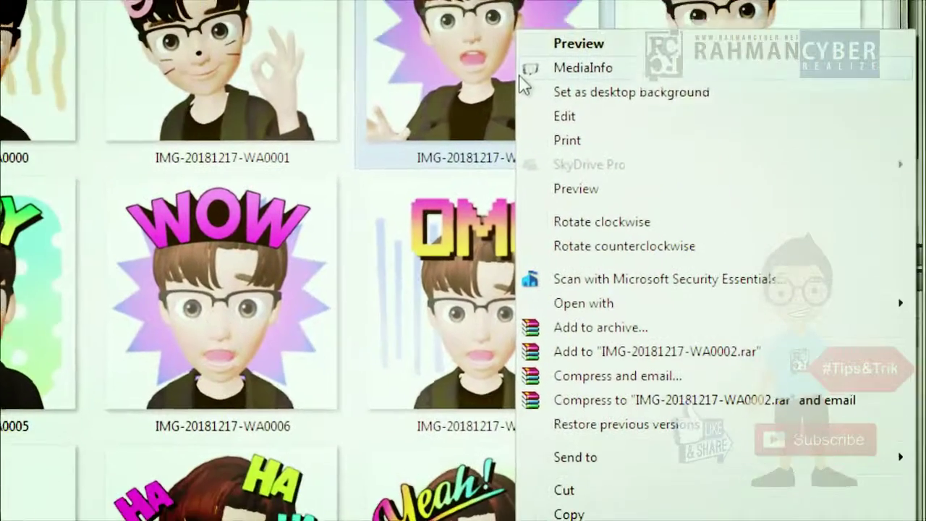
mouse_move(868, 102)
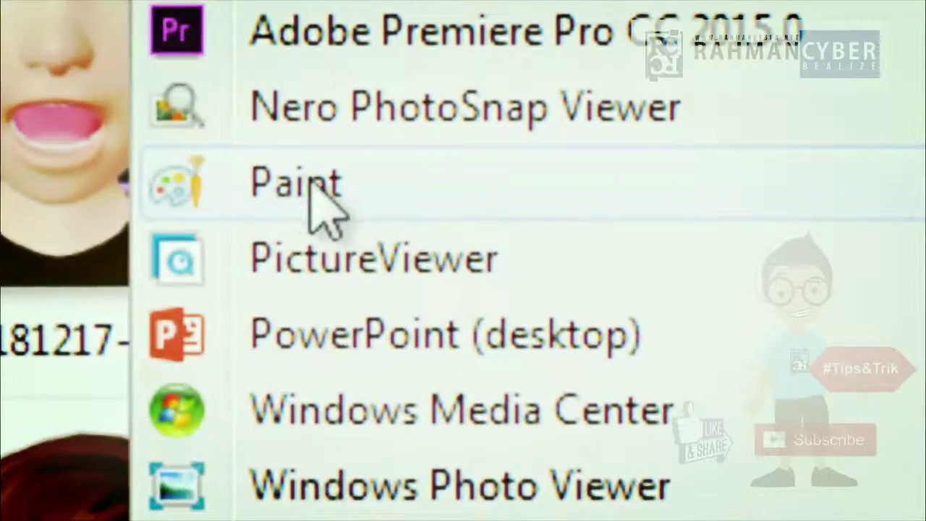
click(313, 195)
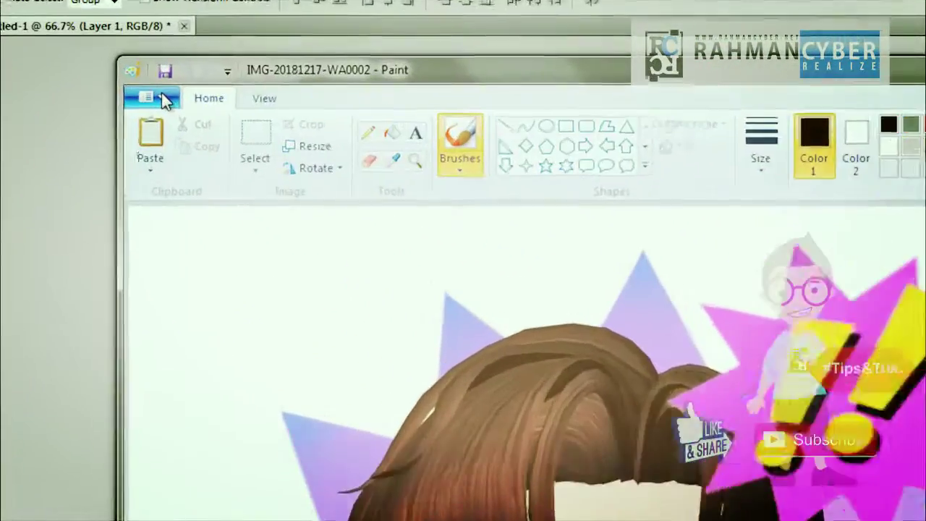
click(110, 71)
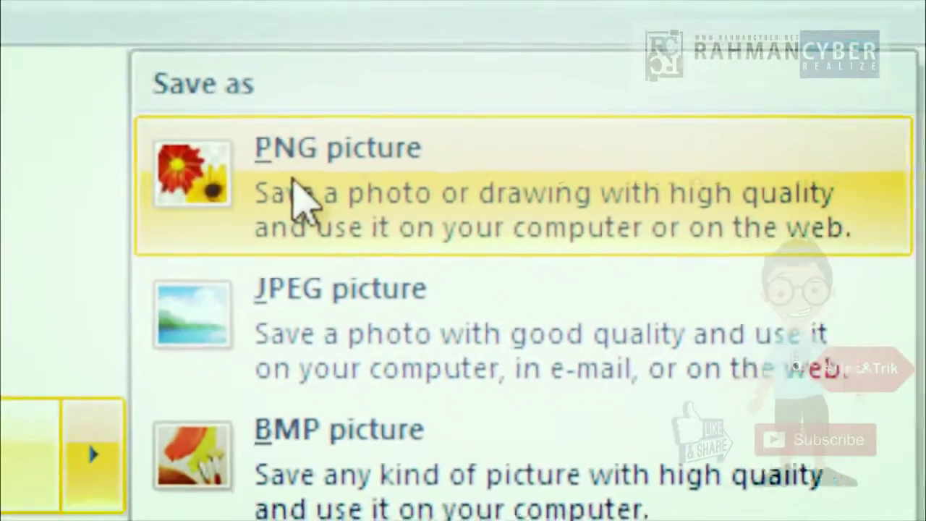
Step: Save the WA0002 sticker from Paint as PNG file APA in Zepet0
click(296, 196)
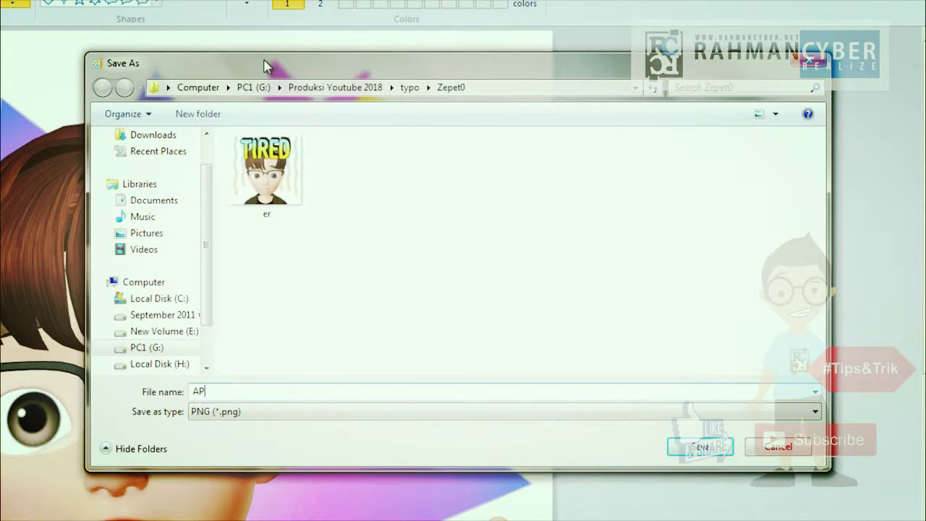
text(A)
click(659, 376)
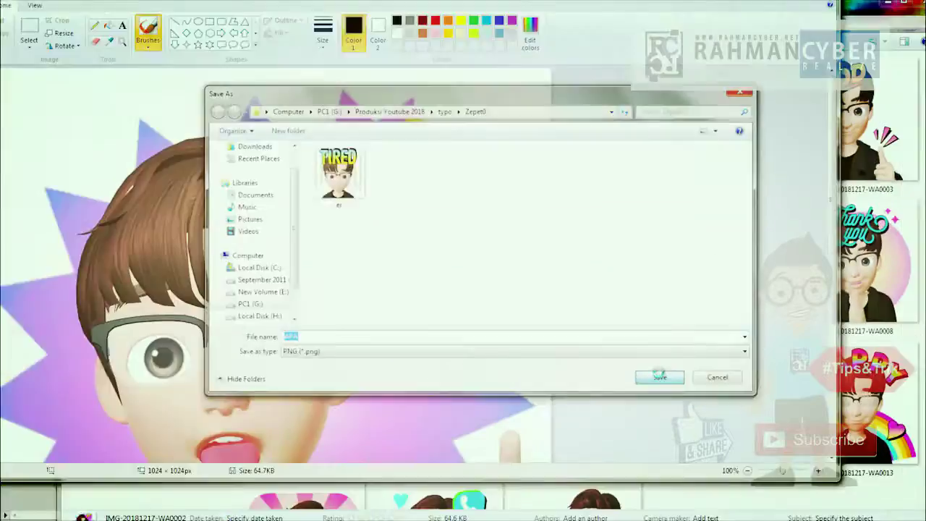
scroll(396, 290, down, 3)
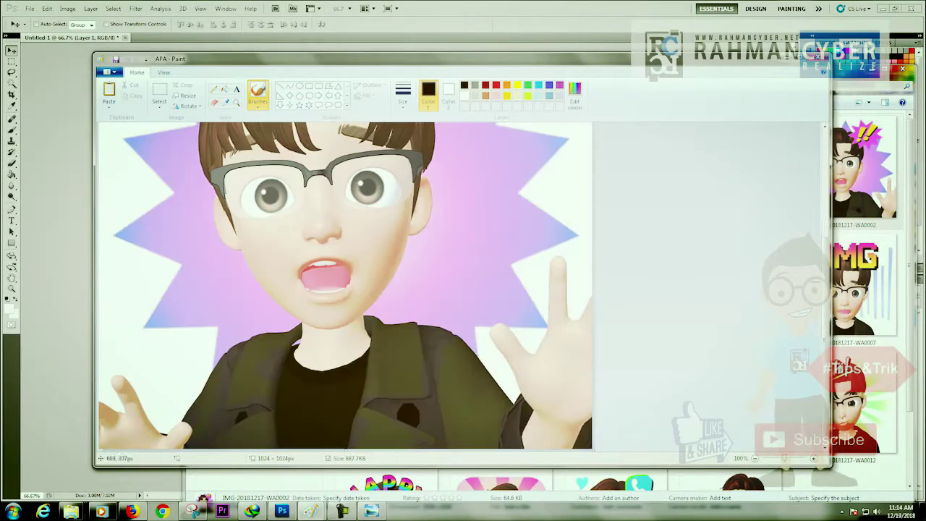
Step: Place the APA sticker from the Zepet0 folder on the Untitled 1 canvas, scaled to fill it
click(822, 61)
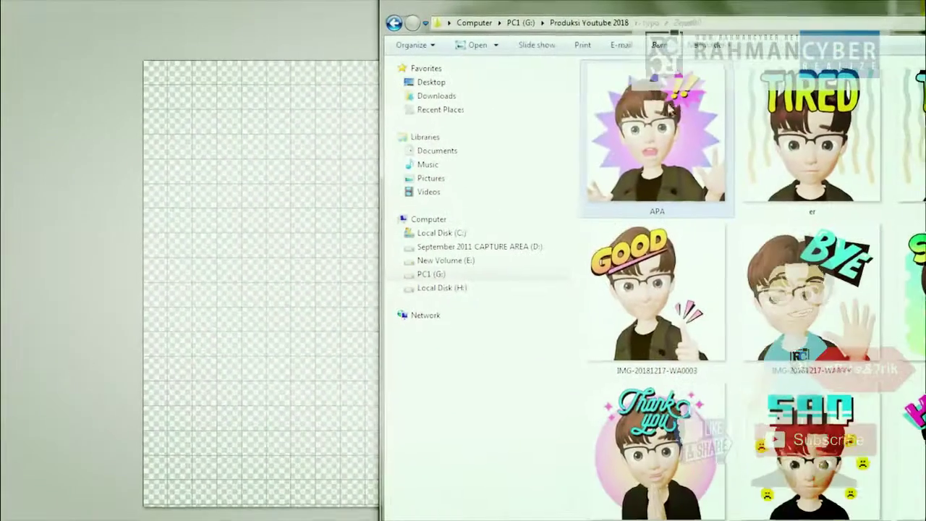
drag(843, 195, 459, 253)
drag(266, 181, 248, 158)
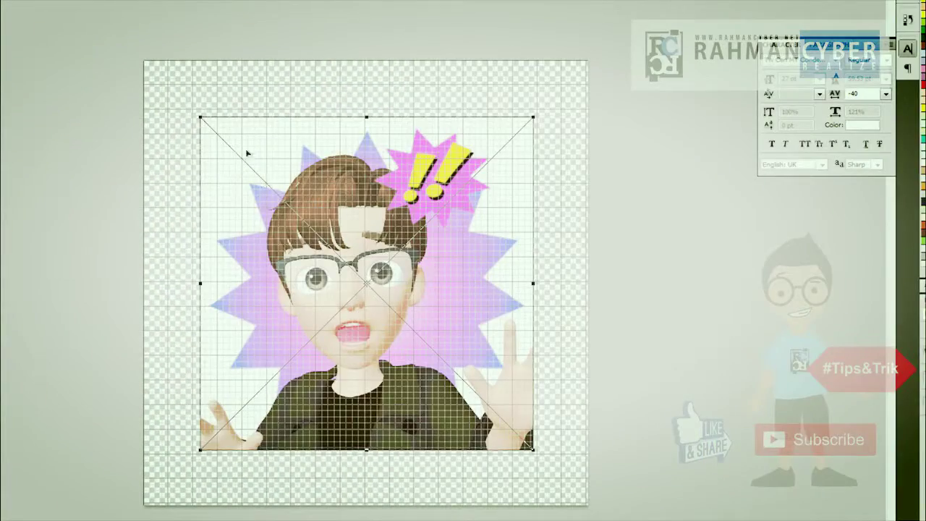
drag(201, 118, 149, 66)
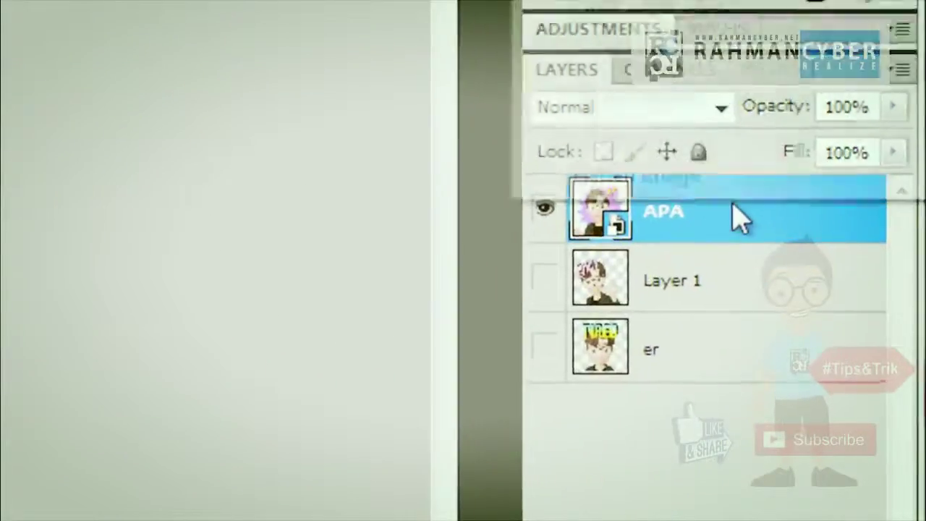
Step: Delete the white surround of the APA sticker layer so it becomes transparent
right_click(854, 319)
click(788, 165)
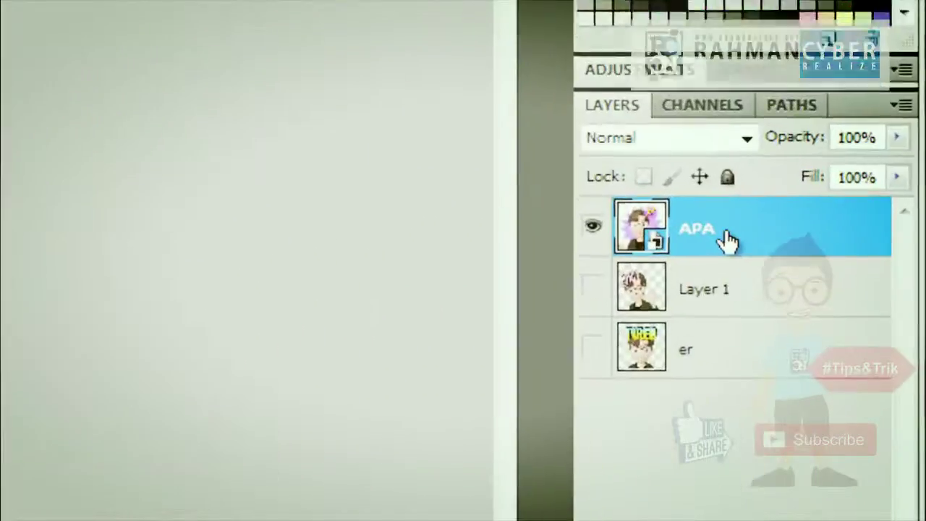
right_click(861, 320)
key(Escape)
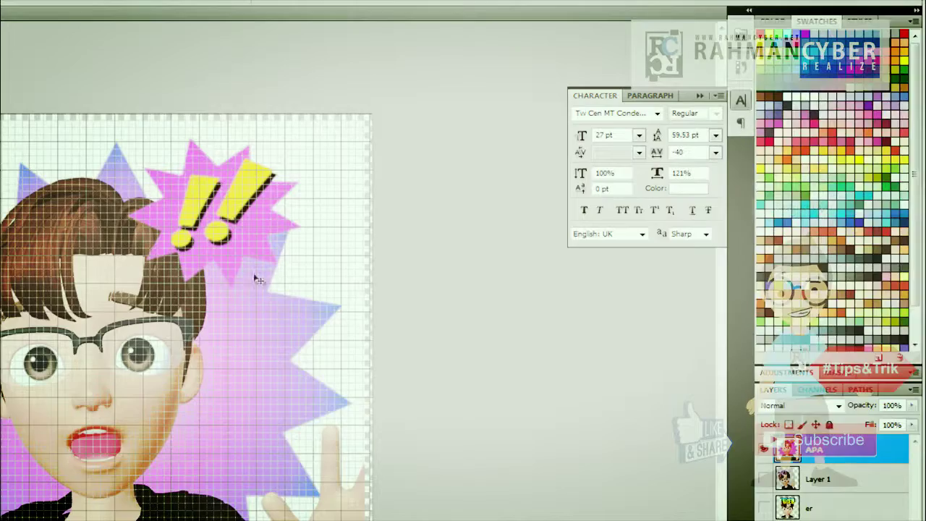
key(Delete)
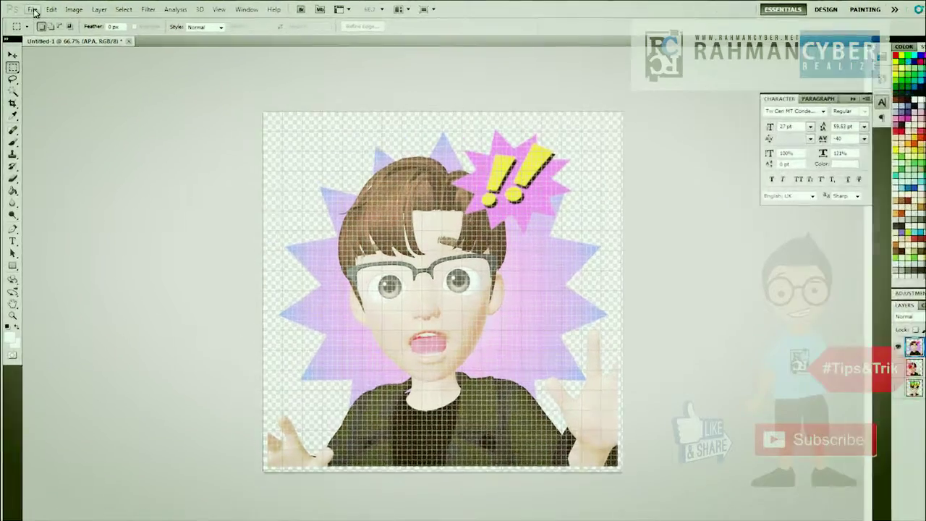
Step: Save the APA sticker canvas as PNG (*.PNG) into the PNG folder
click(29, 9)
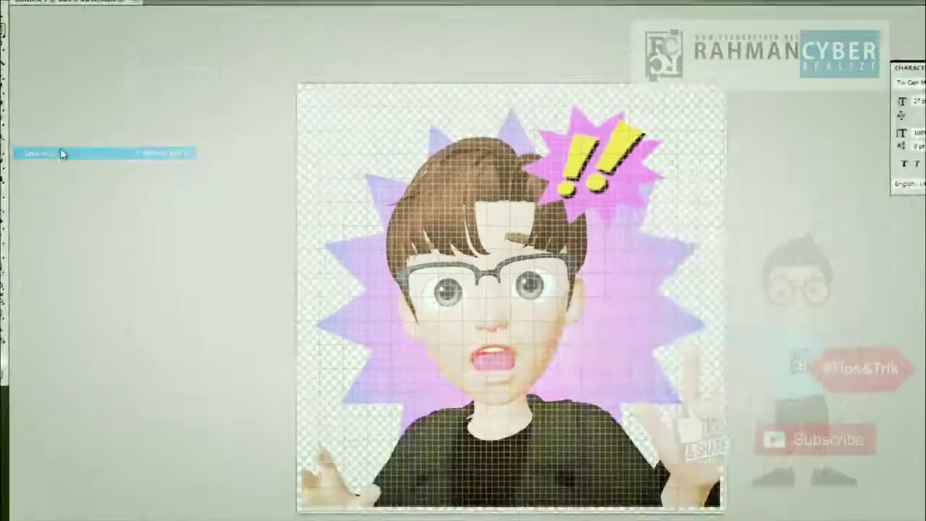
click(62, 153)
click(271, 362)
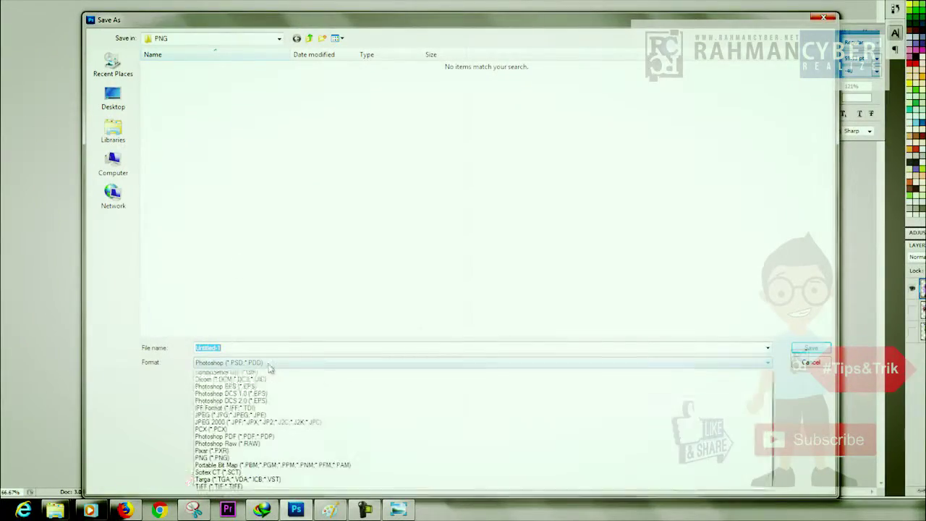
click(263, 470)
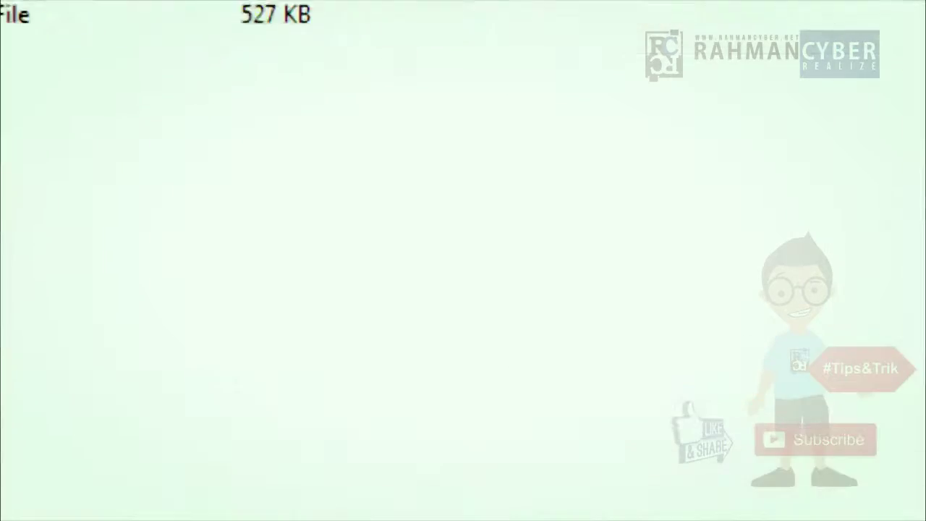
key(Return)
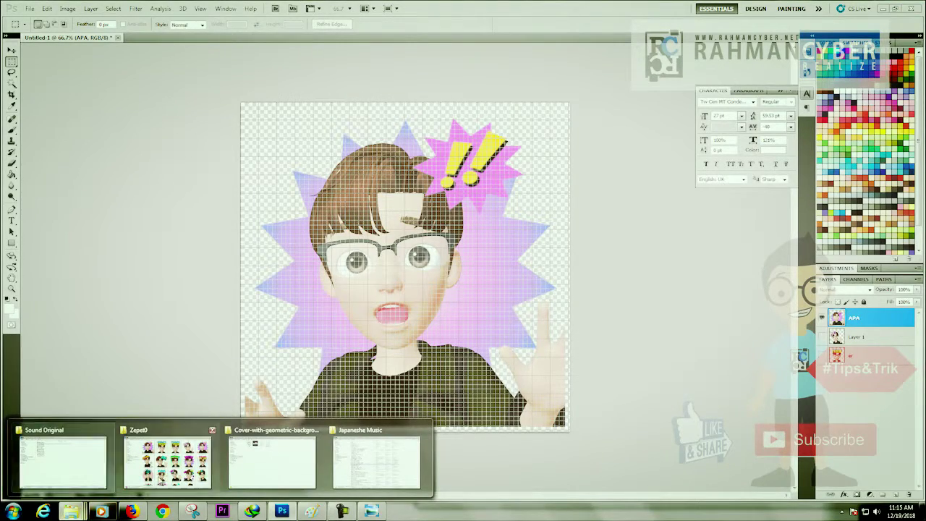
mouse_move(168, 460)
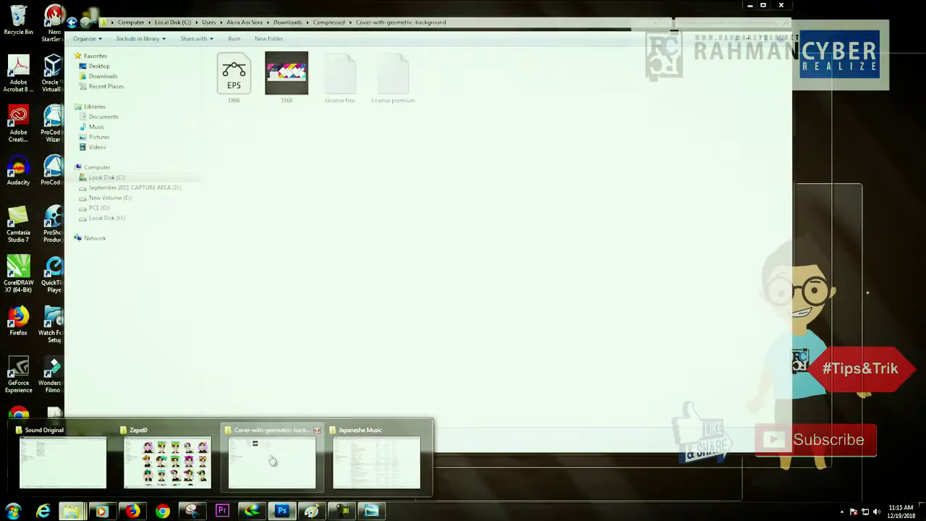
Step: Browse to Zepet0\PNG on New Volume (E:) and bring up the OK image's context menu
click(274, 461)
click(130, 188)
click(112, 198)
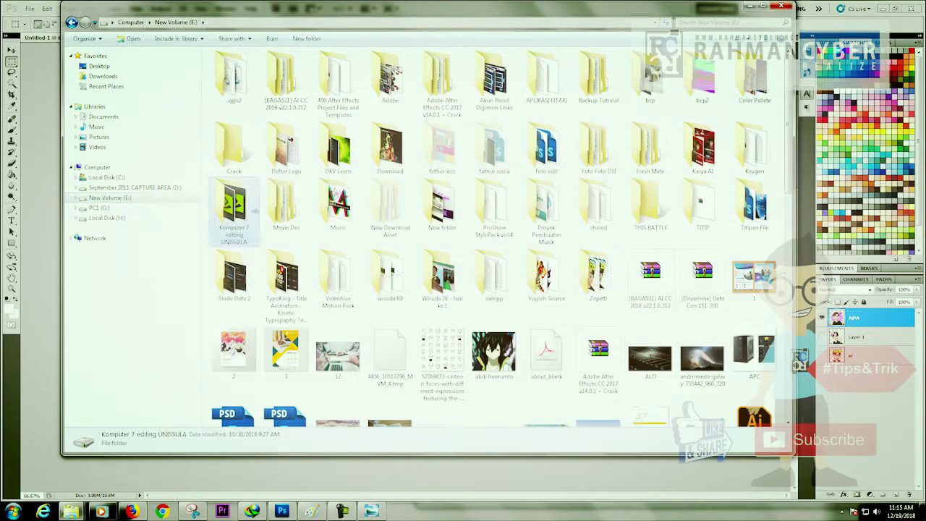
double_click(597, 275)
double_click(230, 76)
click(283, 76)
right_click(284, 80)
click(331, 281)
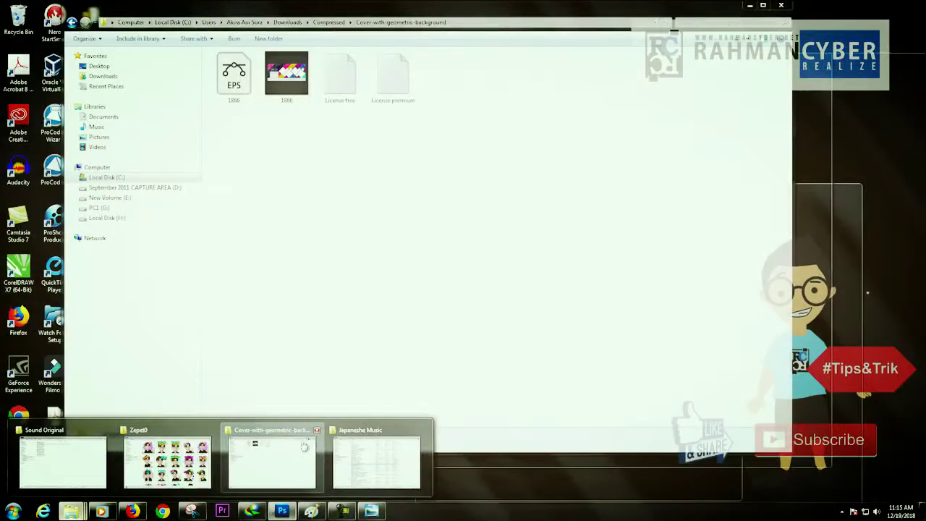
Step: Reopen Zepet0\PNG from New Volume (E:) and view the OK image in Windows Photo Viewer
click(271, 460)
click(130, 187)
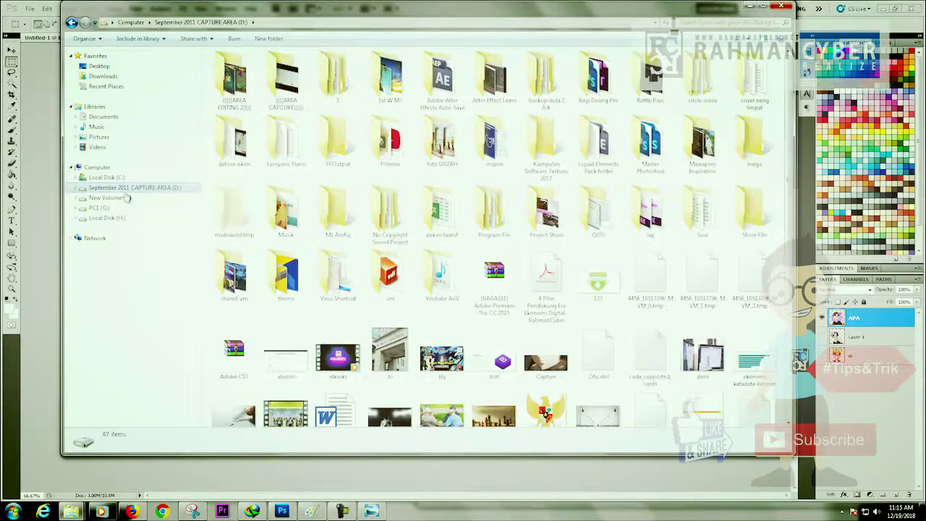
click(109, 198)
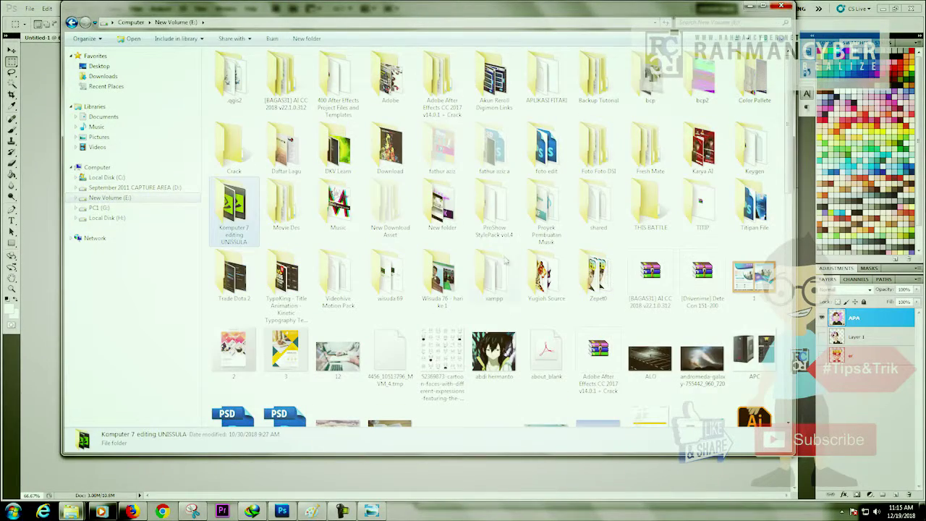
double_click(598, 275)
double_click(230, 72)
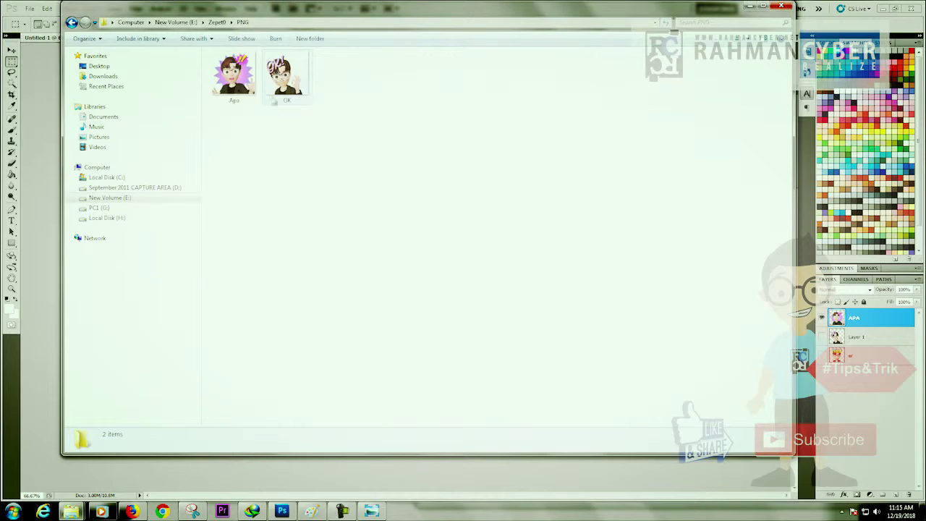
right_click(280, 67)
click(311, 91)
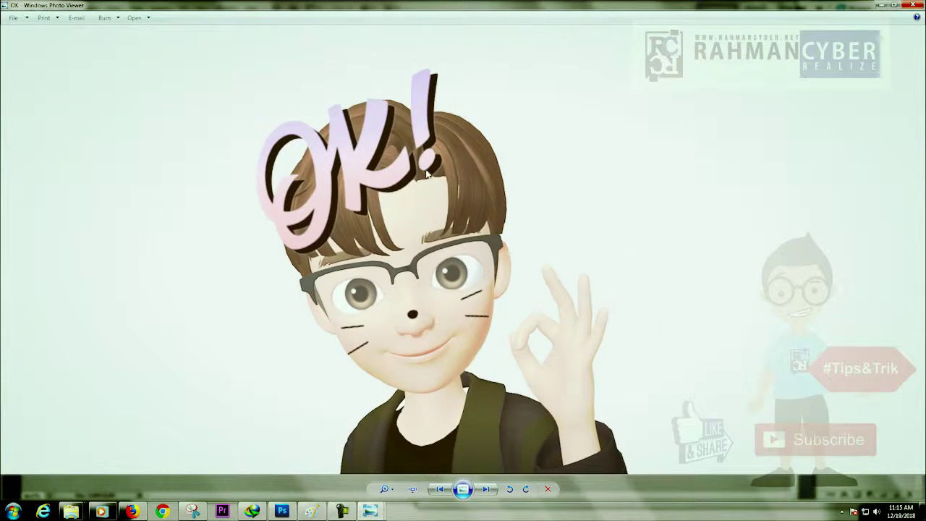
Step: View the Apa image, close Photo Viewer and minimize Explorer to reveal Photoshop
key(Left)
click(913, 5)
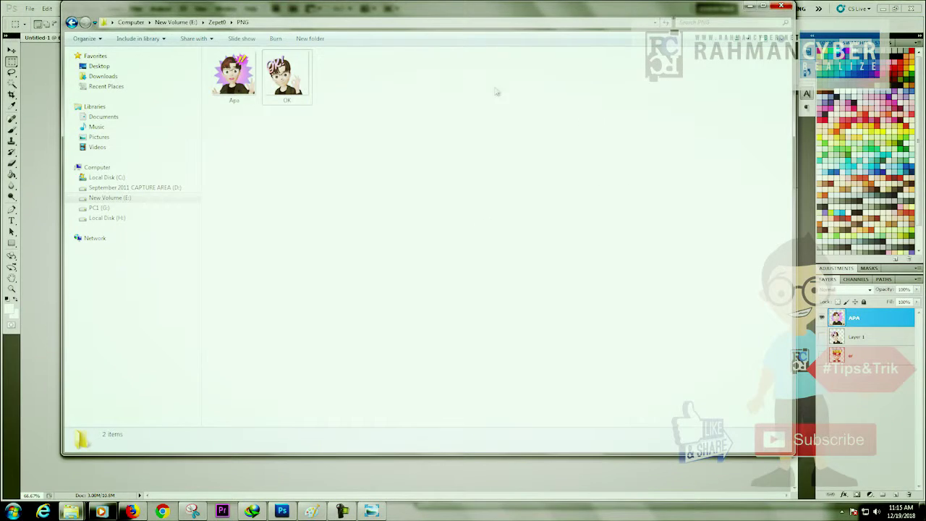
click(755, 6)
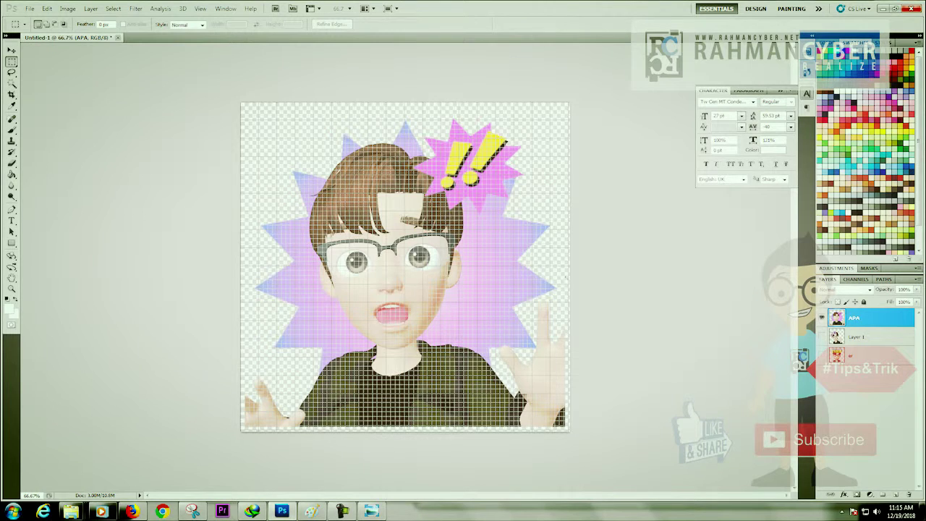